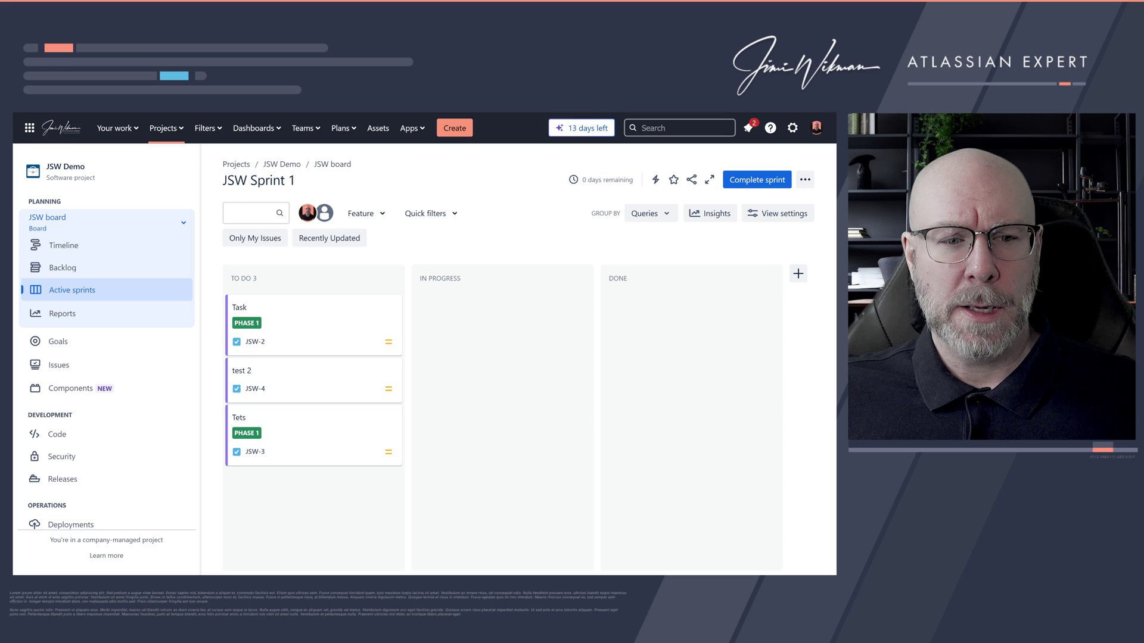
Open the JSW Demo Components page and view the Compass switch without changing the single Jira component.
{"action": "left_click", "coordinate": [104, 391]}
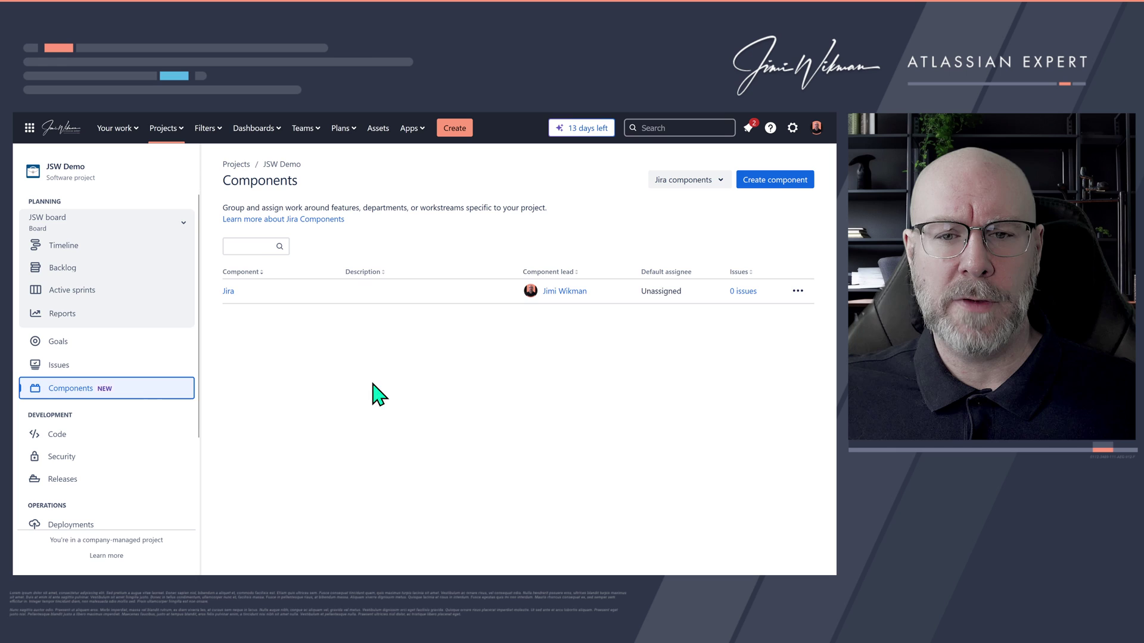
{"action": "left_click", "coordinate": [677, 193]}
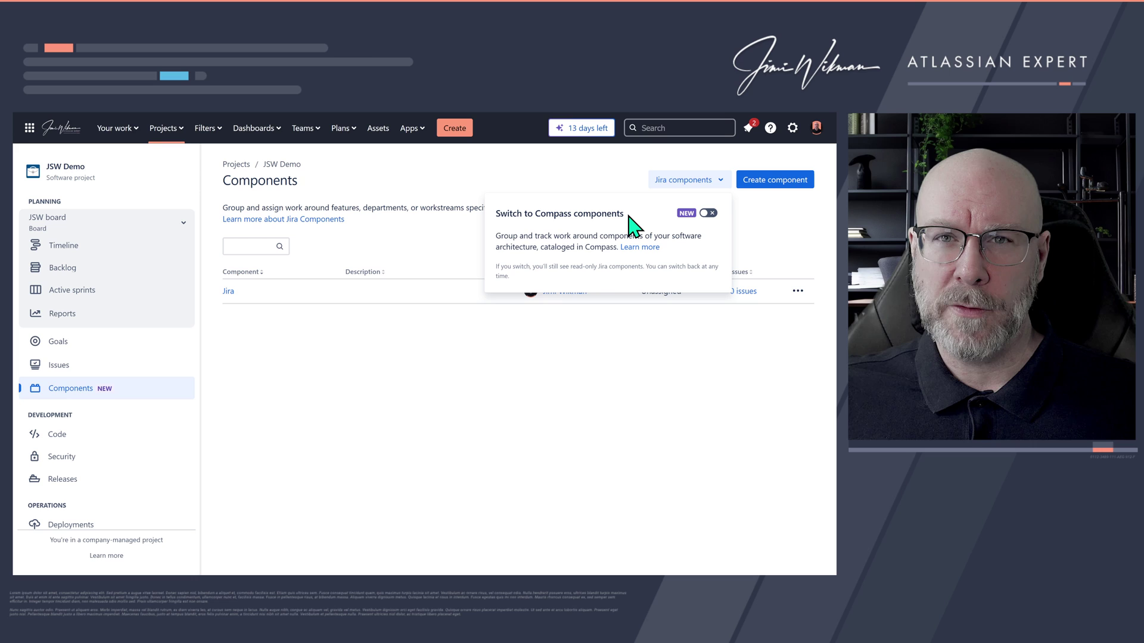
{"action": "left_click", "coordinate": [582, 184]}
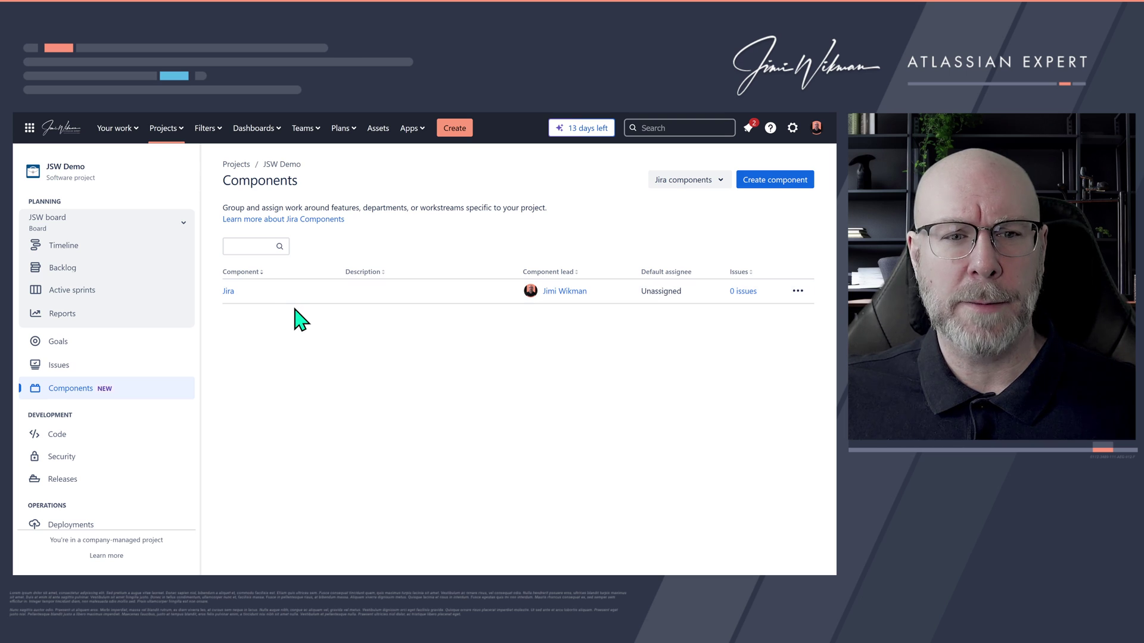
Go to the Compass home page and open its Components catalogue of four components.
{"action": "left_click", "coordinate": [157, 124]}
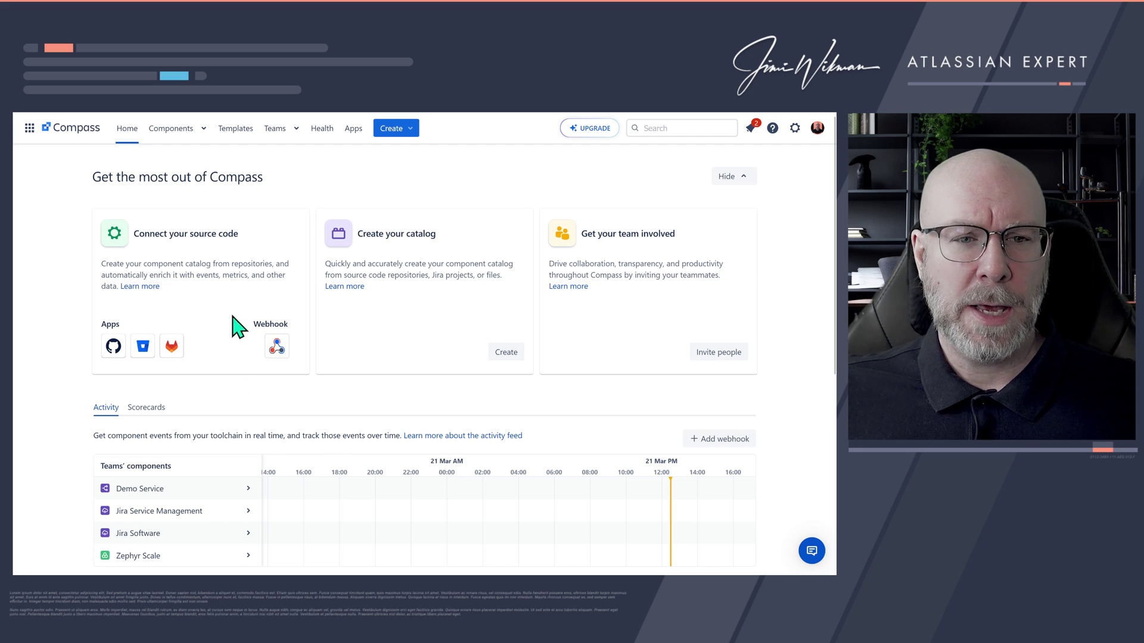
{"action": "scroll", "coordinate": [227, 298], "scroll_direction": "down", "scroll_amount": 3}
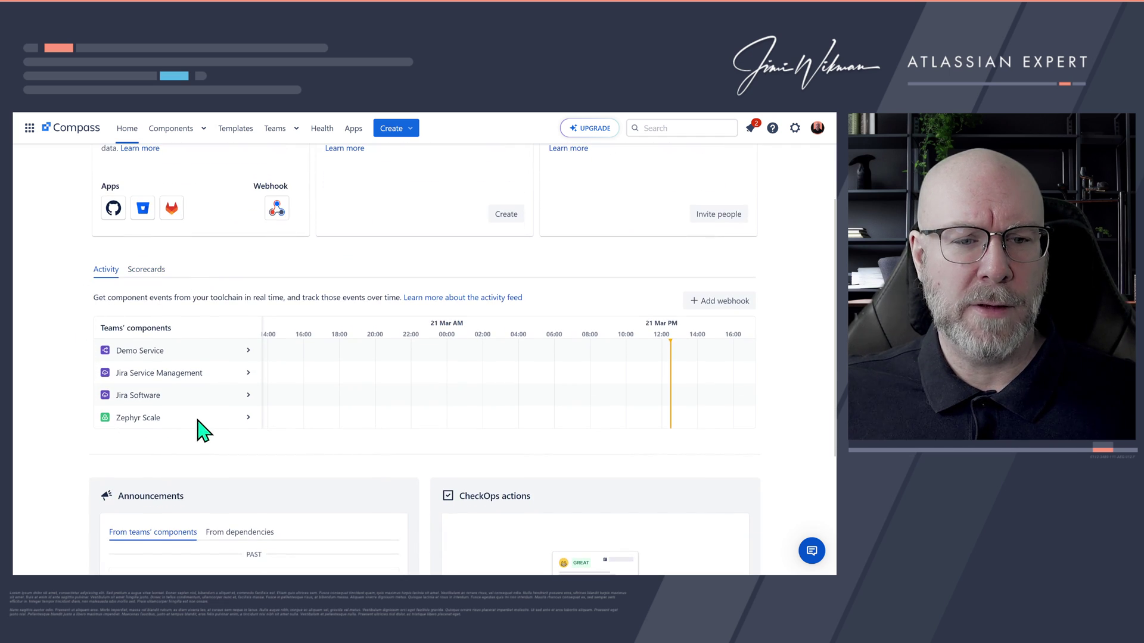
{"action": "scroll", "coordinate": [205, 337], "scroll_direction": "up", "scroll_amount": 3}
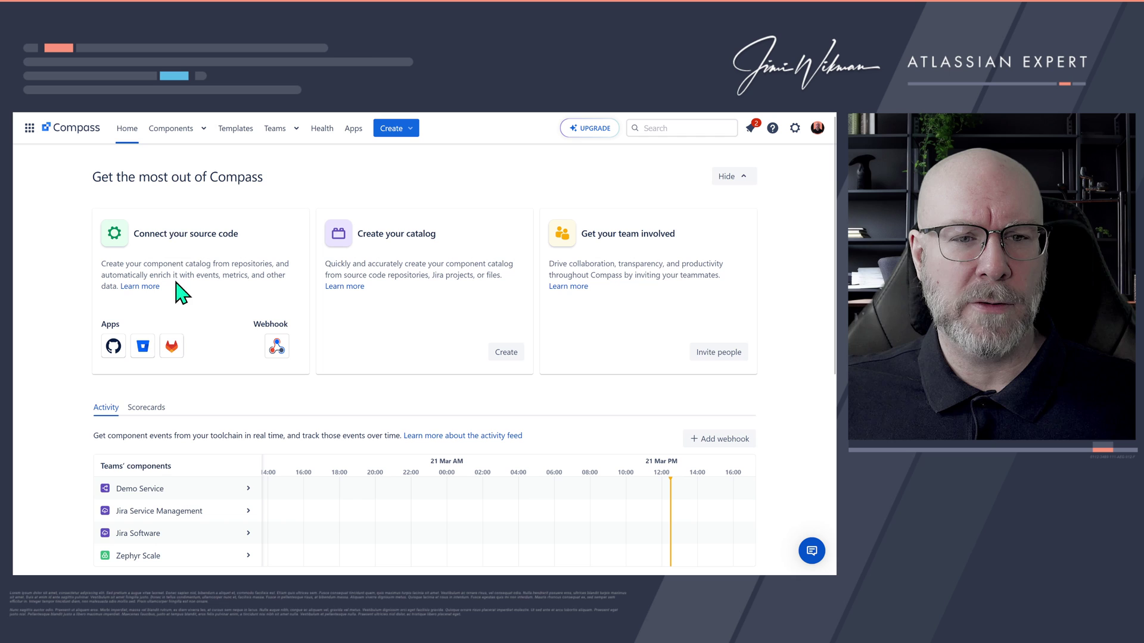
{"action": "left_click", "coordinate": [171, 130]}
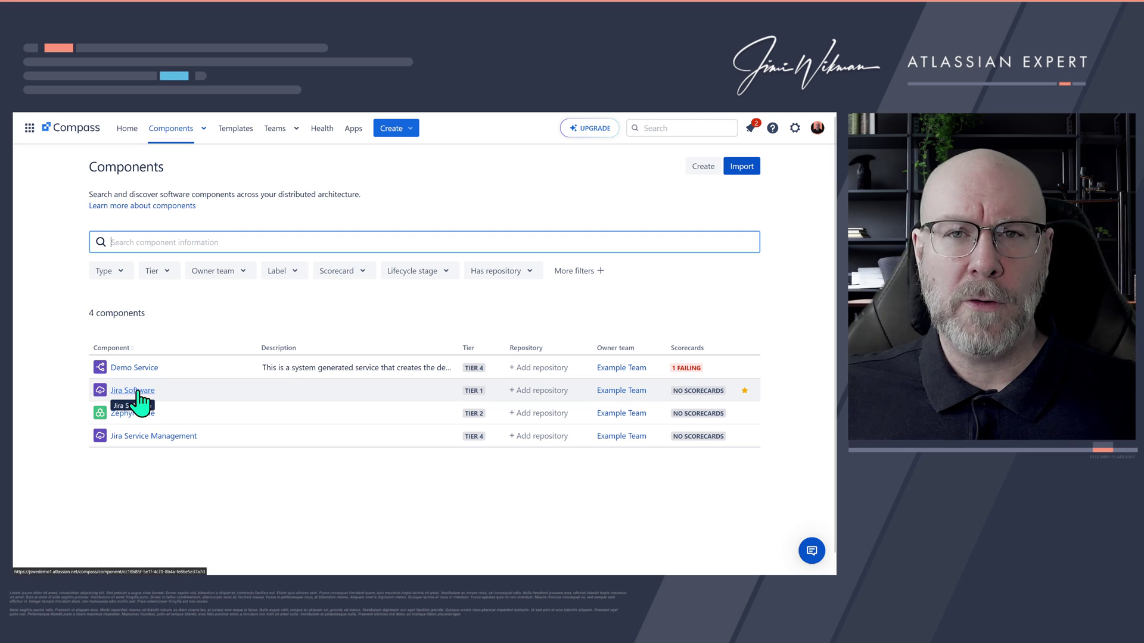
Open the Jira Software component overview, checking its JSW Demo link, Active status and Tier 1.
{"action": "left_click", "coordinate": [135, 391]}
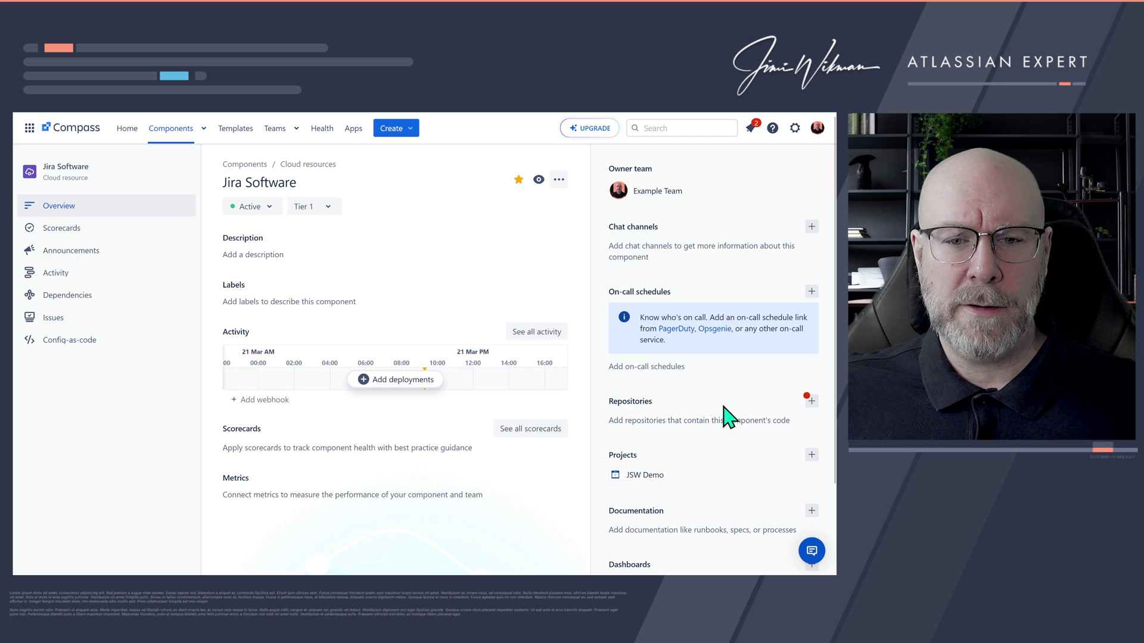
{"action": "scroll", "coordinate": [726, 416], "scroll_direction": "down", "scroll_amount": 2}
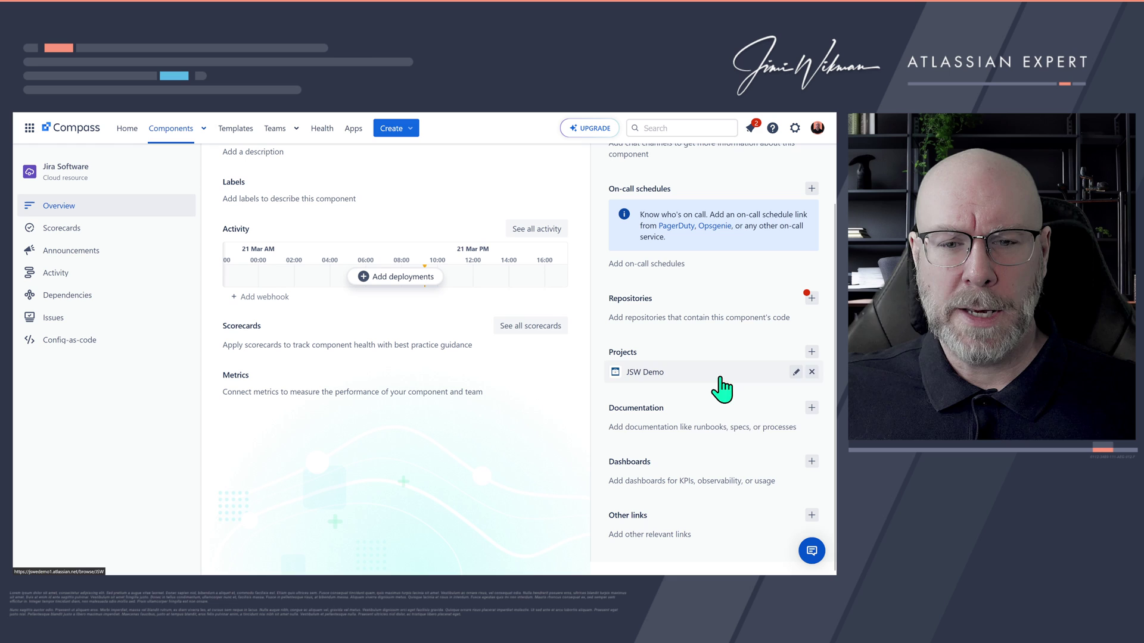
{"action": "scroll", "coordinate": [691, 374], "scroll_direction": "up", "scroll_amount": 2}
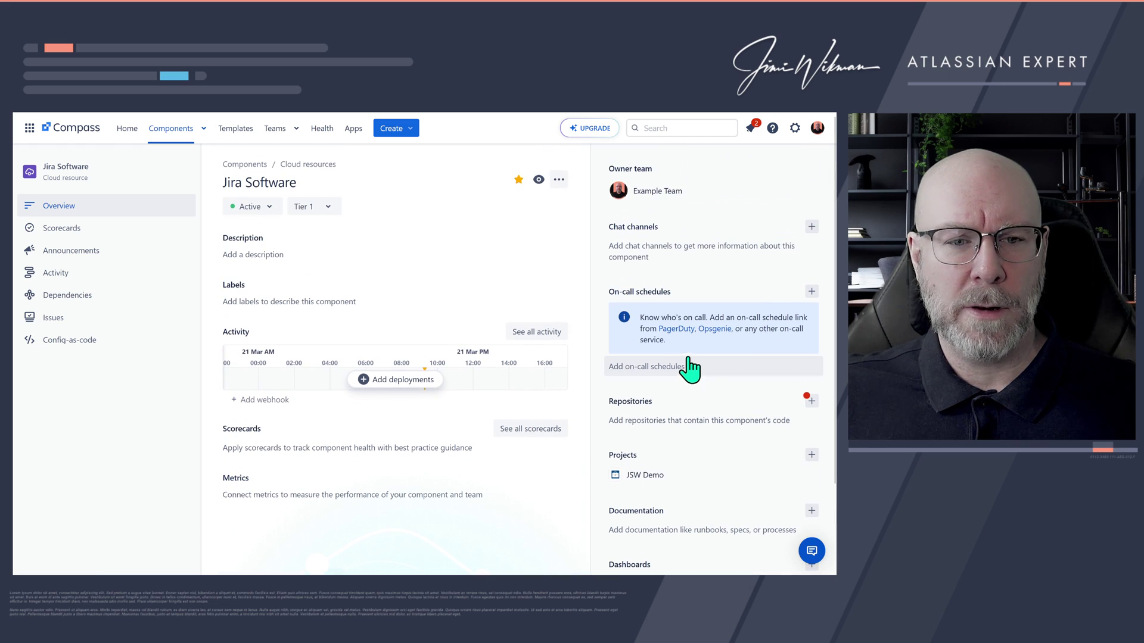
{"action": "left_click", "coordinate": [263, 208]}
{"action": "left_click", "coordinate": [313, 208]}
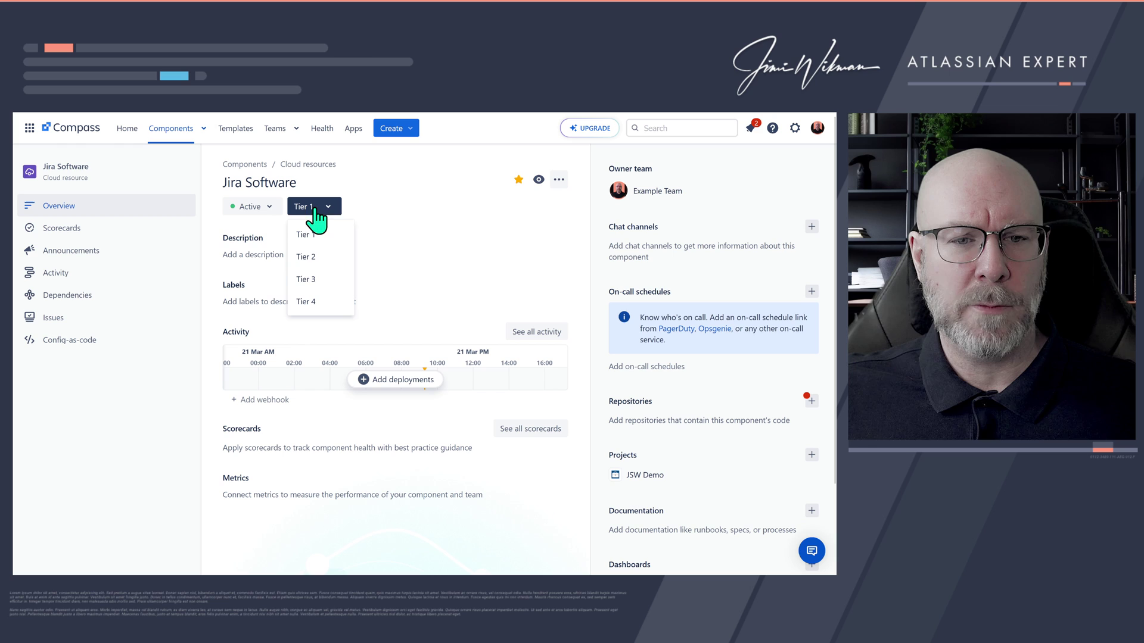
{"action": "left_click", "coordinate": [397, 218]}
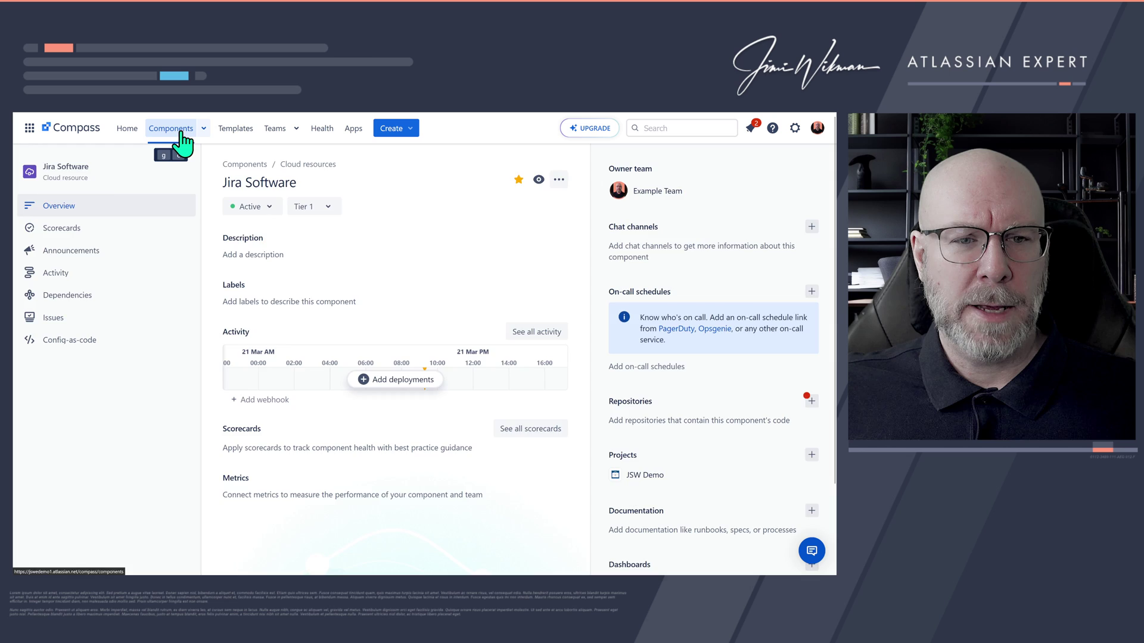
Go back to the Compass catalogue listing Demo Service, Jira Software, Zephyr Scale and Jira Service Management.
{"action": "left_click", "coordinate": [173, 129]}
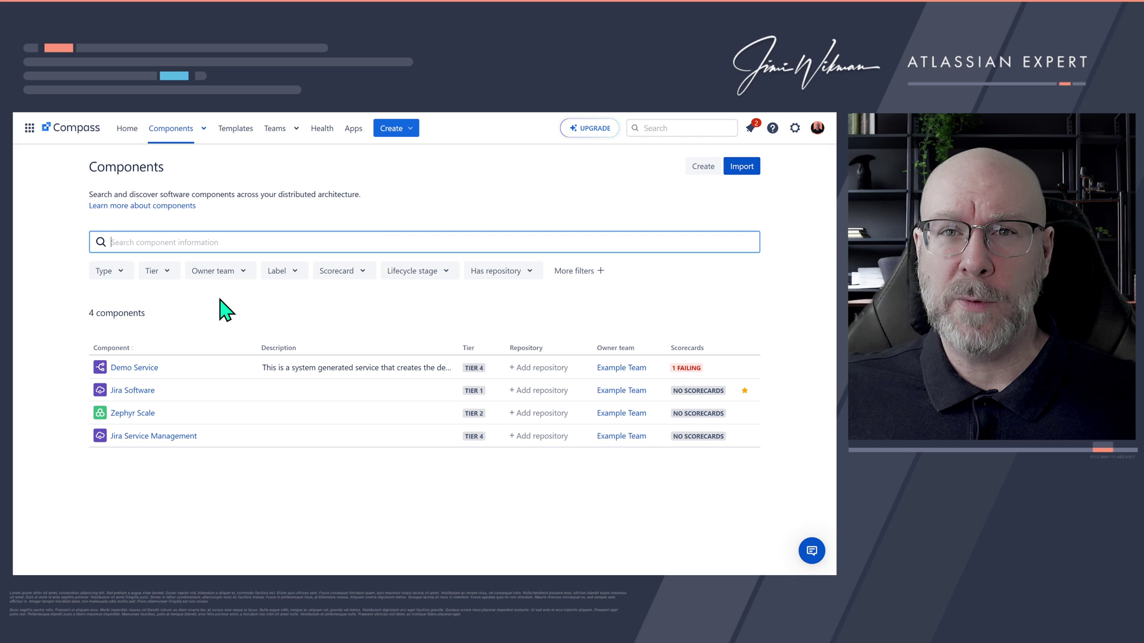
Switch JSW Demo Components to Compass components and note the 4-components, none-linked message.
{"action": "mouse_move", "coordinate": [113, 119]}
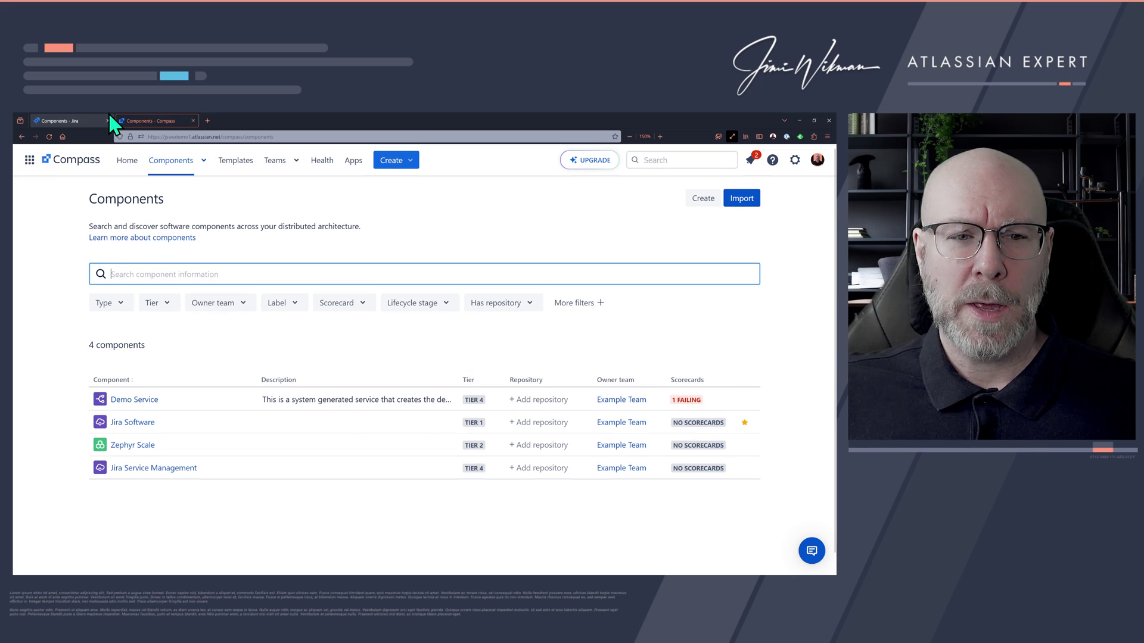
{"action": "left_click", "coordinate": [60, 121]}
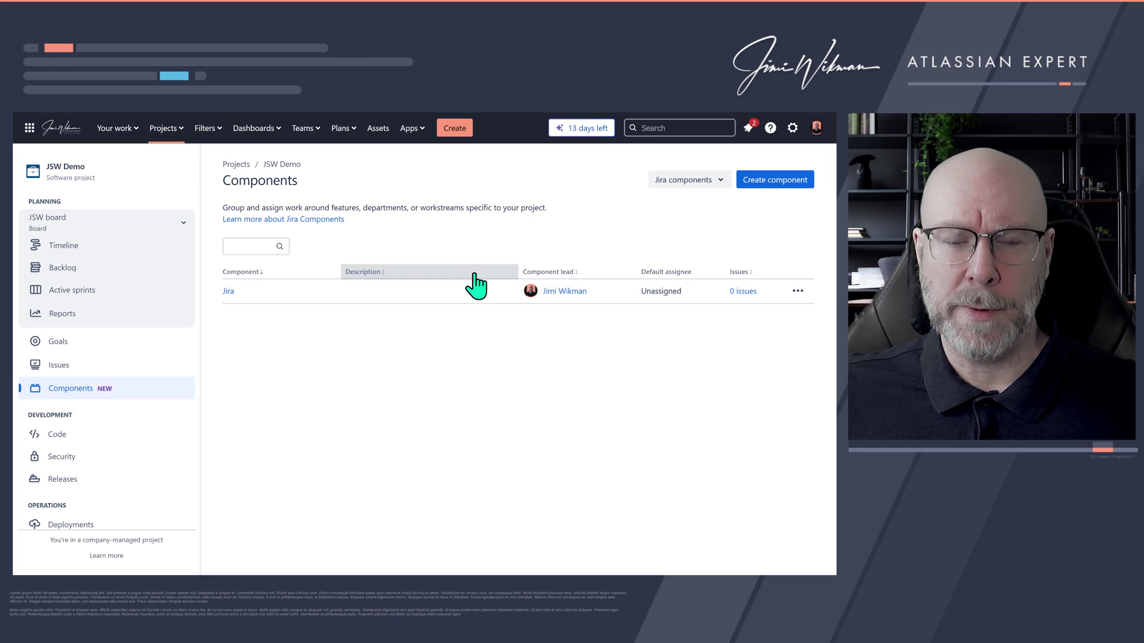
{"action": "left_click", "coordinate": [705, 181]}
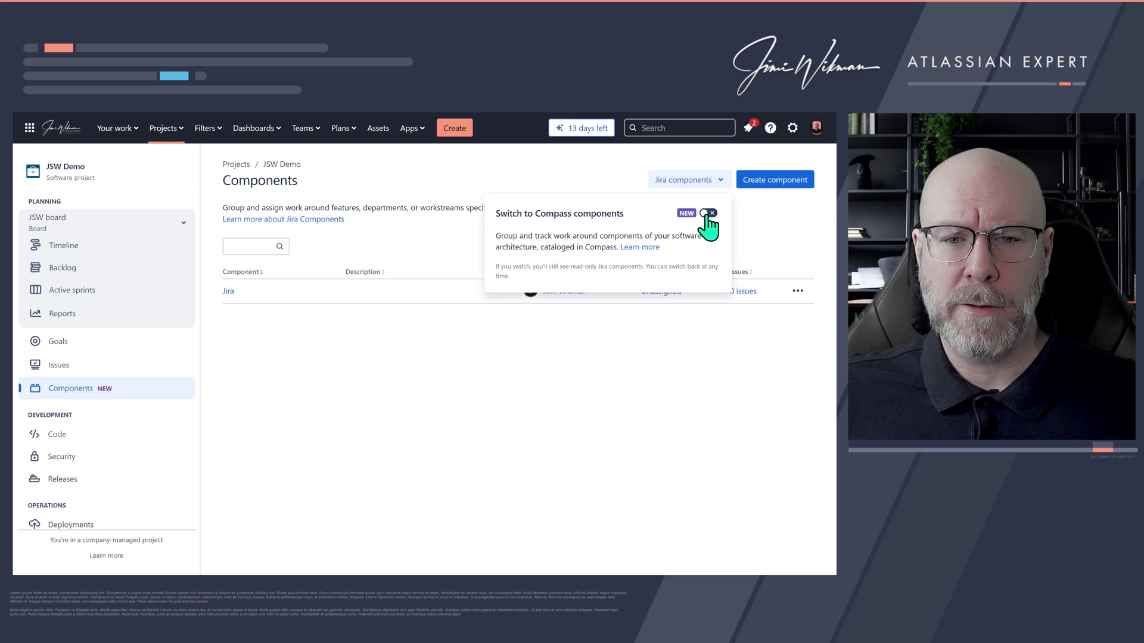
{"action": "left_click", "coordinate": [701, 215]}
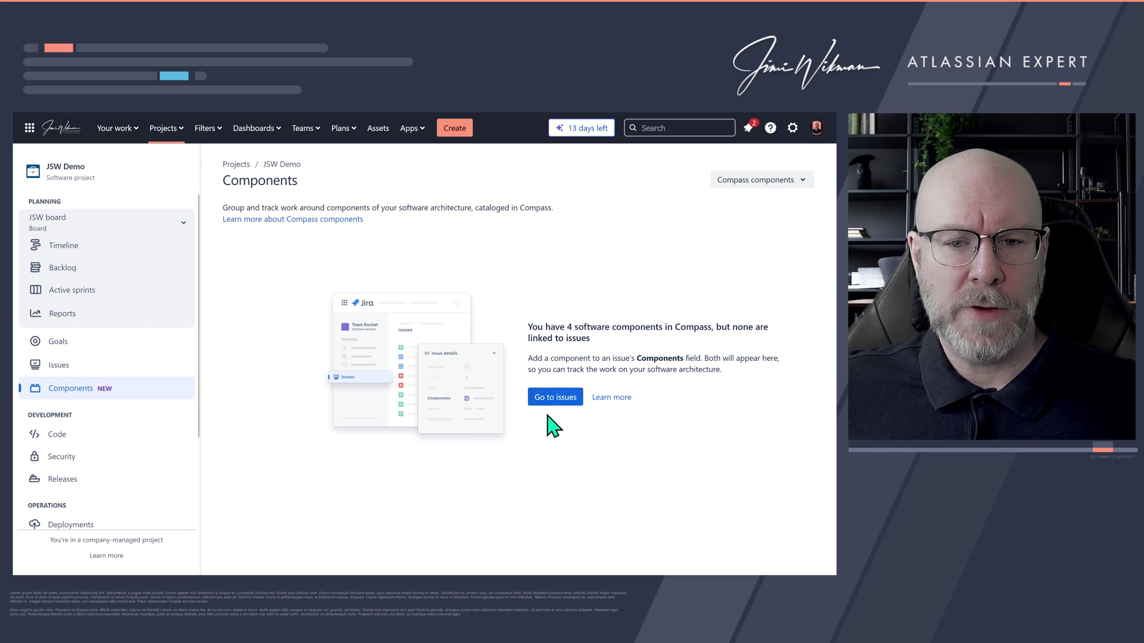
{"action": "left_click_drag", "start_coordinate": [593, 338], "coordinate": [528, 326]}
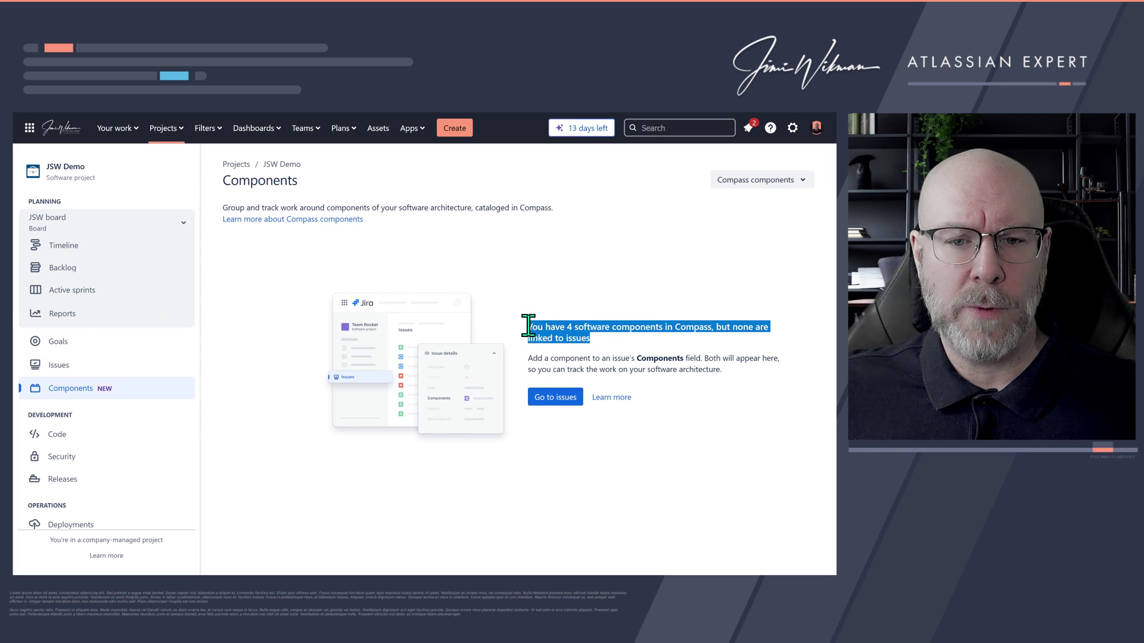
Open Feature 2 (JSW-6) and set its Components field to Jira Software.
{"action": "left_click", "coordinate": [617, 346]}
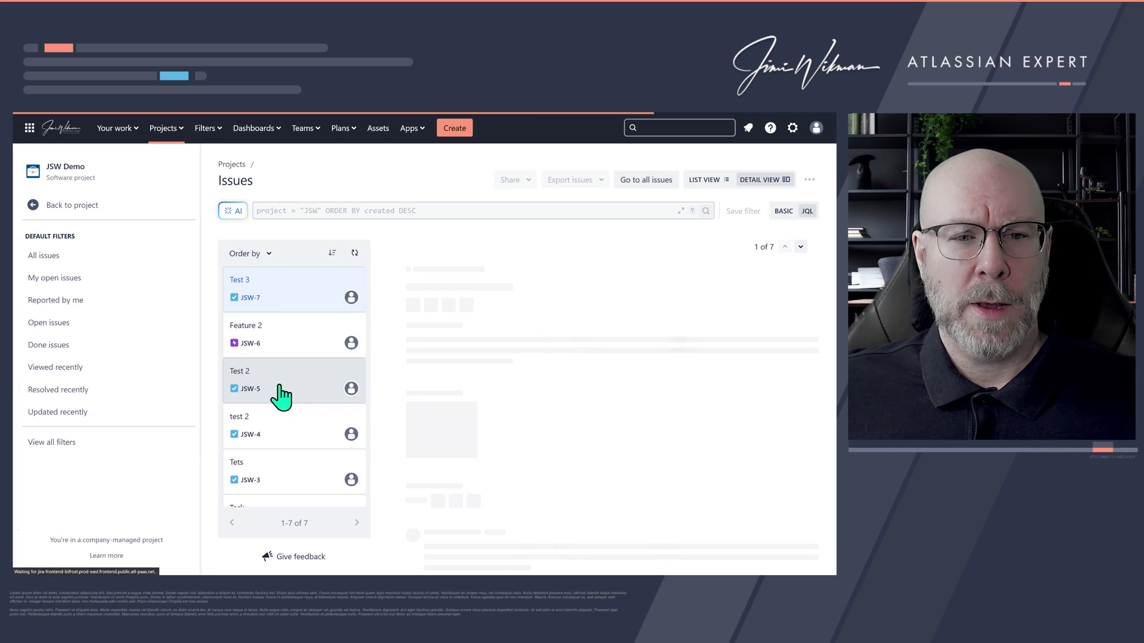
{"action": "left_click", "coordinate": [297, 337]}
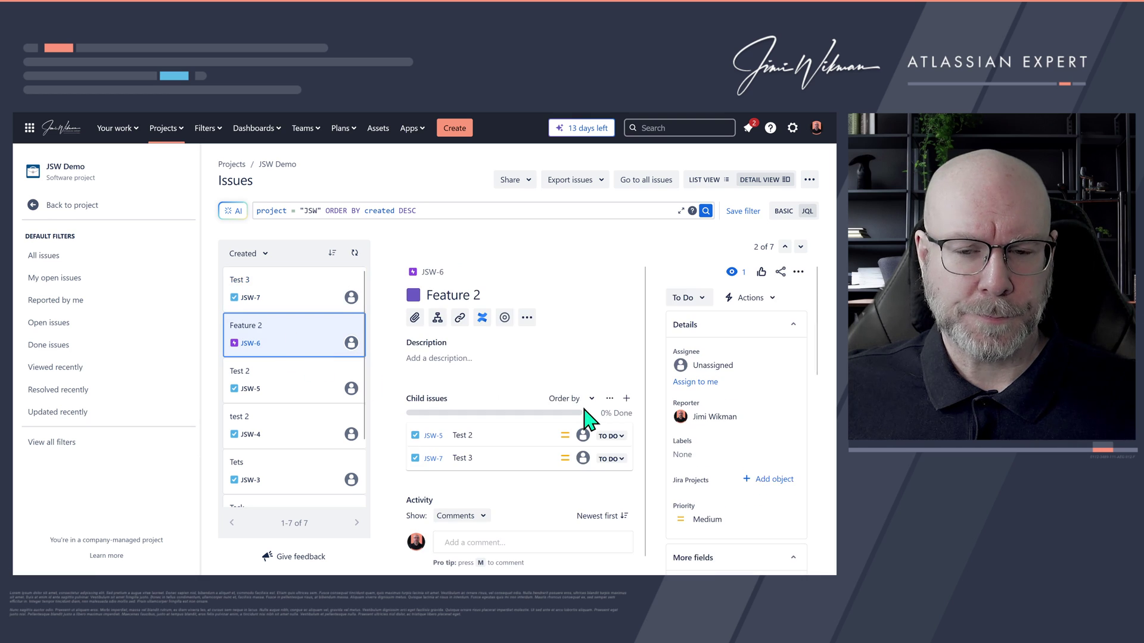
{"action": "scroll", "coordinate": [753, 426], "scroll_direction": "down", "scroll_amount": 5}
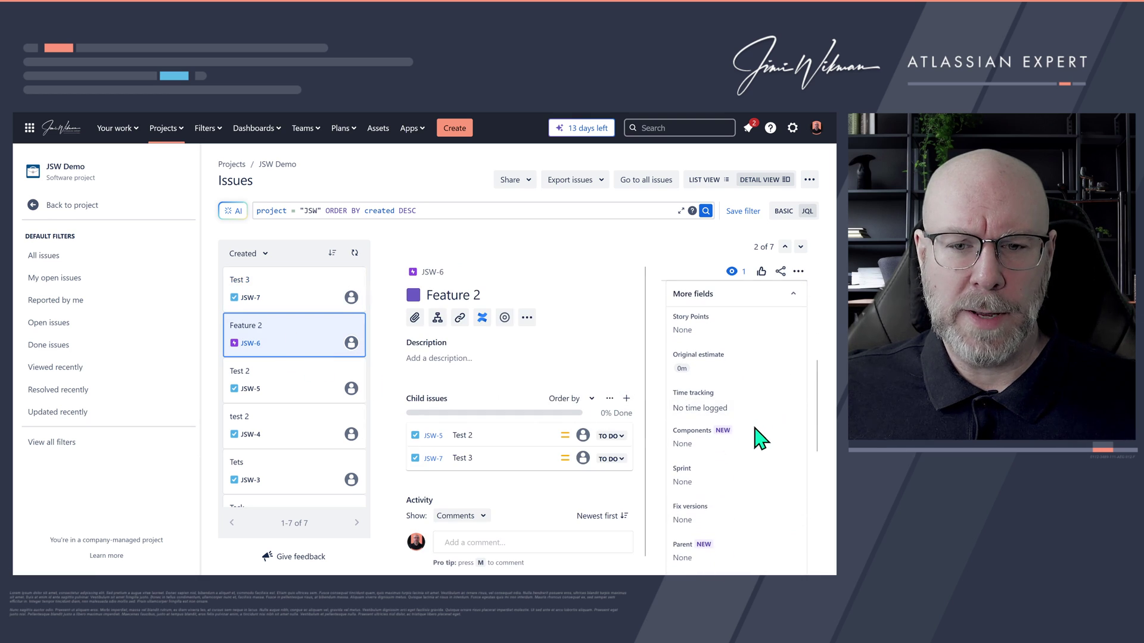
{"action": "left_click", "coordinate": [698, 444]}
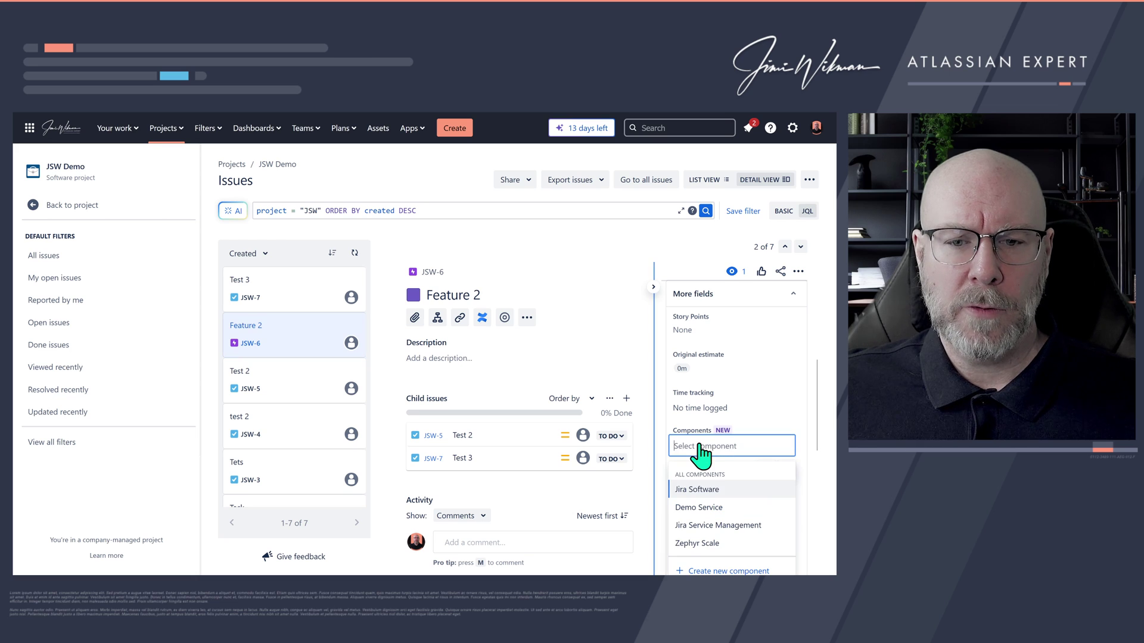
{"action": "left_click", "coordinate": [719, 492]}
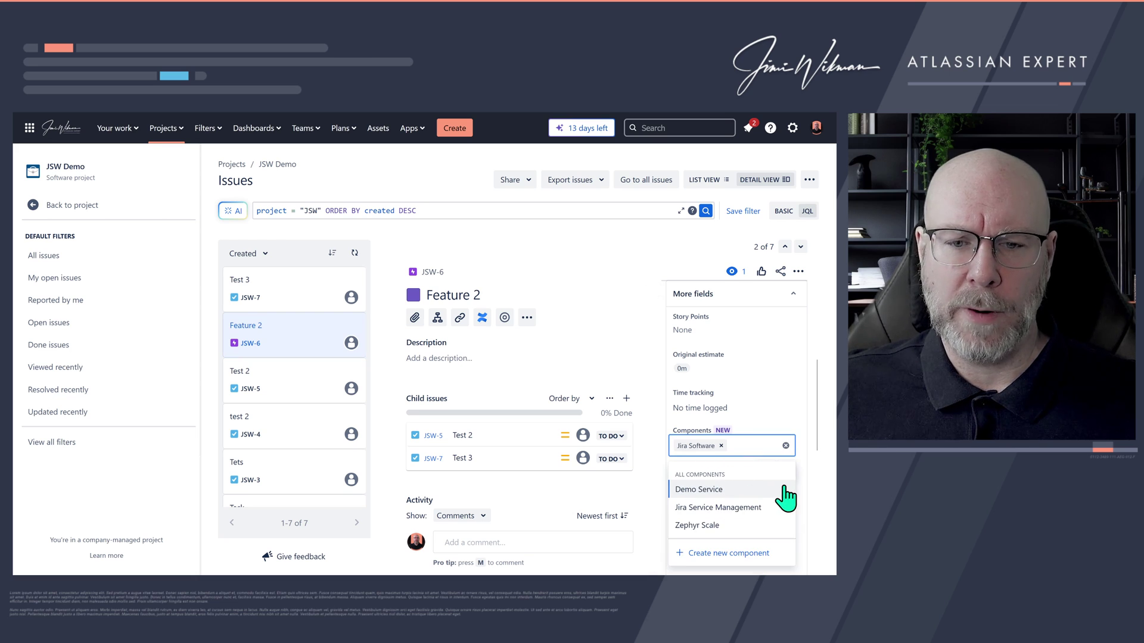
{"action": "left_click", "coordinate": [810, 498]}
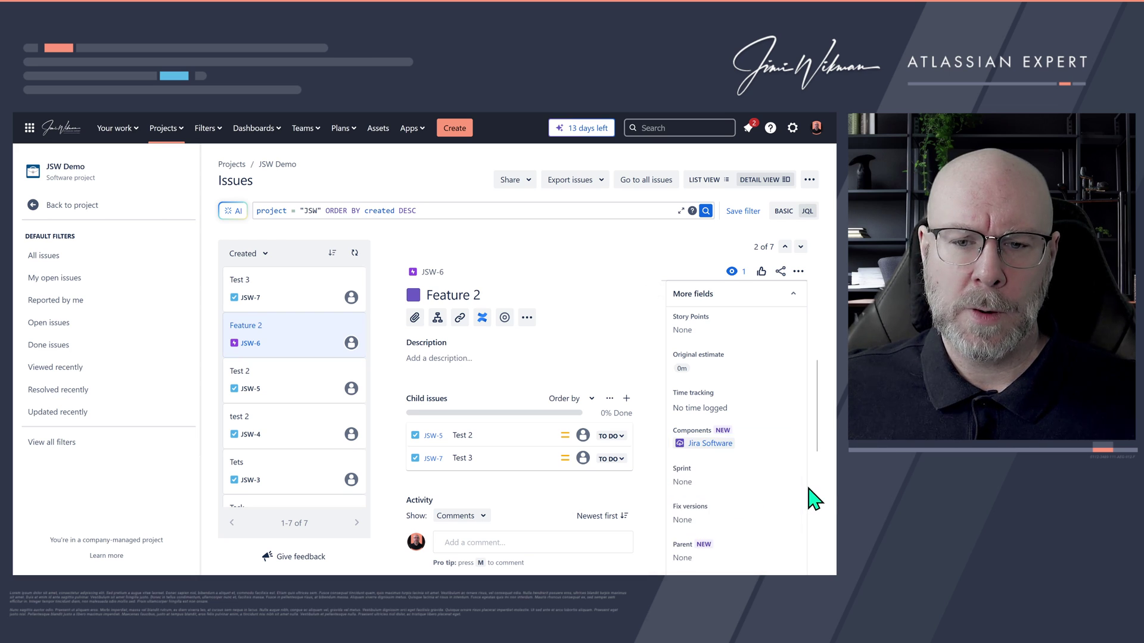
{"action": "left_click", "coordinate": [755, 448]}
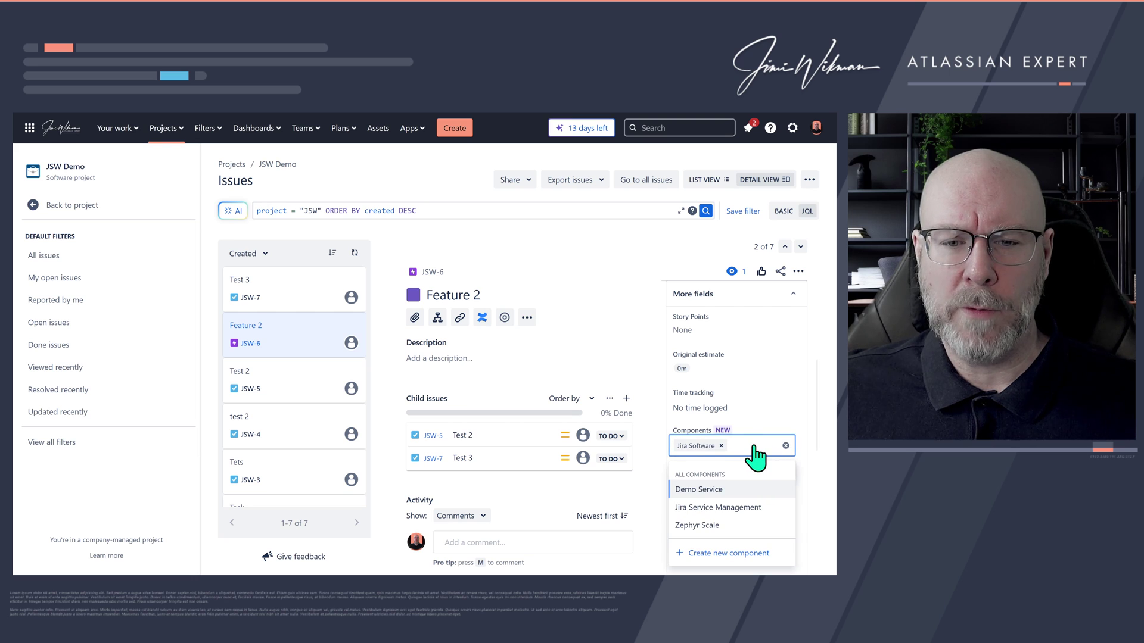
{"action": "left_click", "coordinate": [817, 484]}
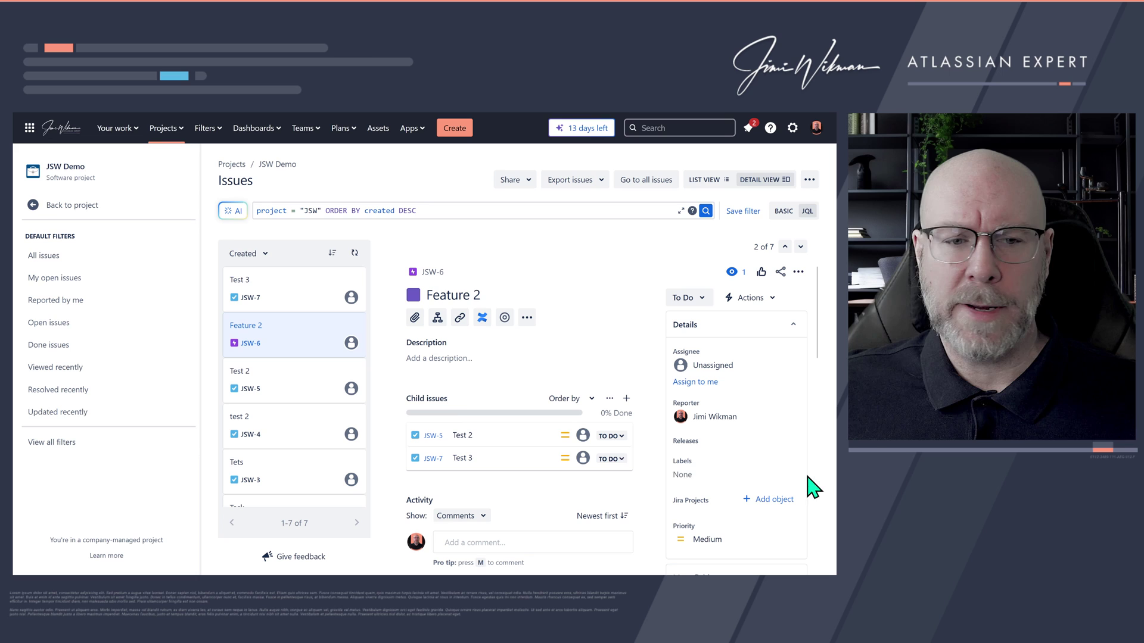
Return to the JSW Demo Components page, now listing Jira Software with 1 issue.
{"action": "left_click", "coordinate": [76, 206]}
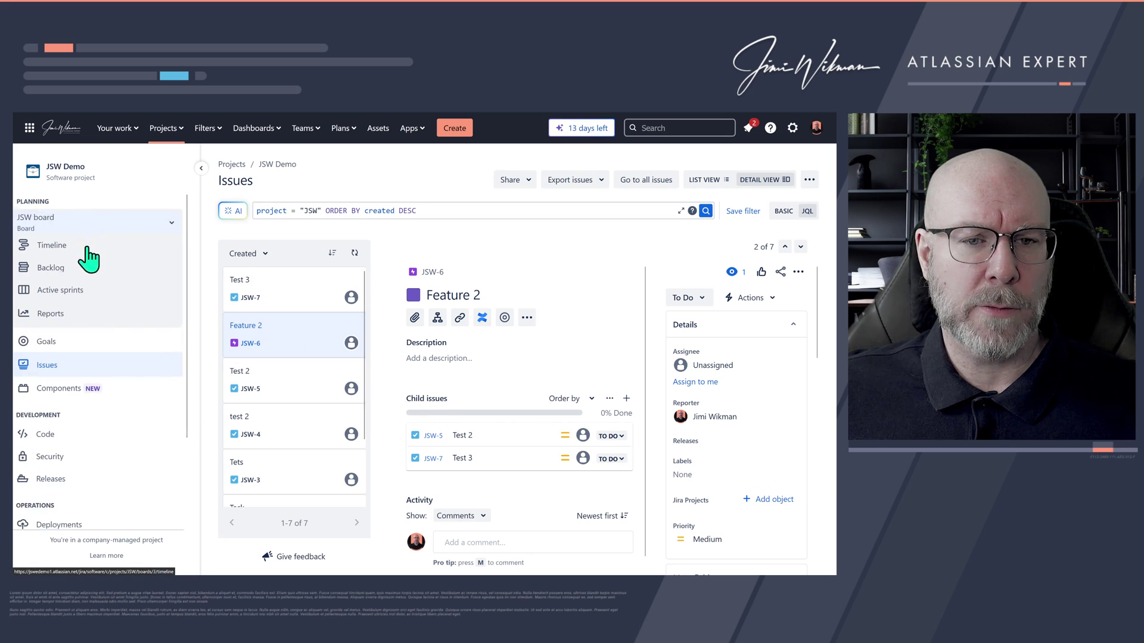
{"action": "left_click", "coordinate": [113, 388]}
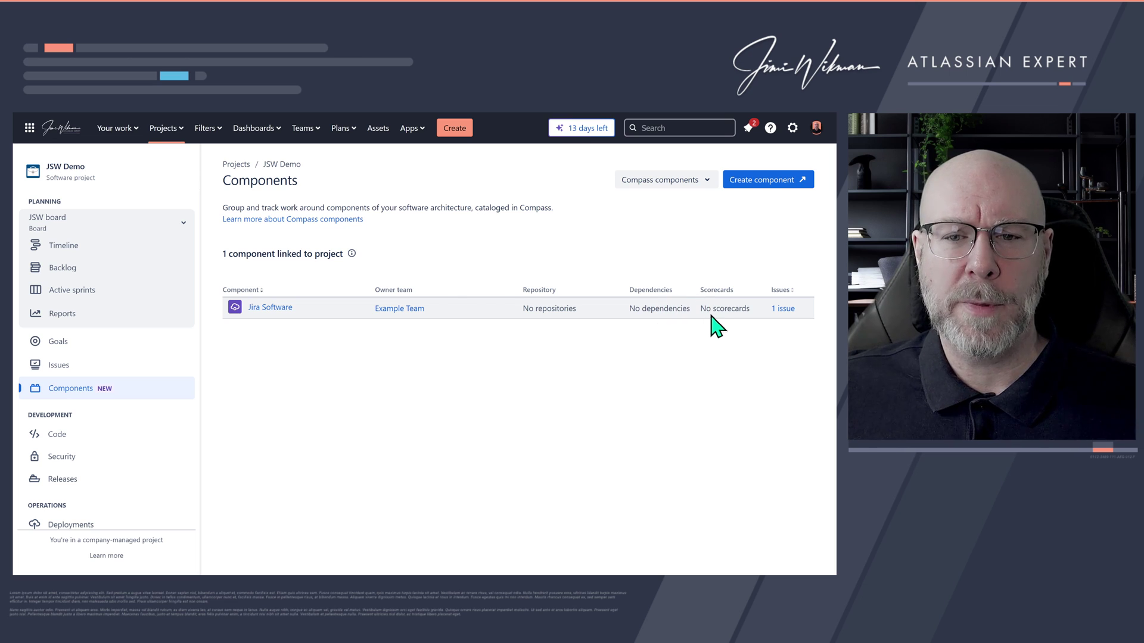
{"action": "left_click", "coordinate": [783, 309]}
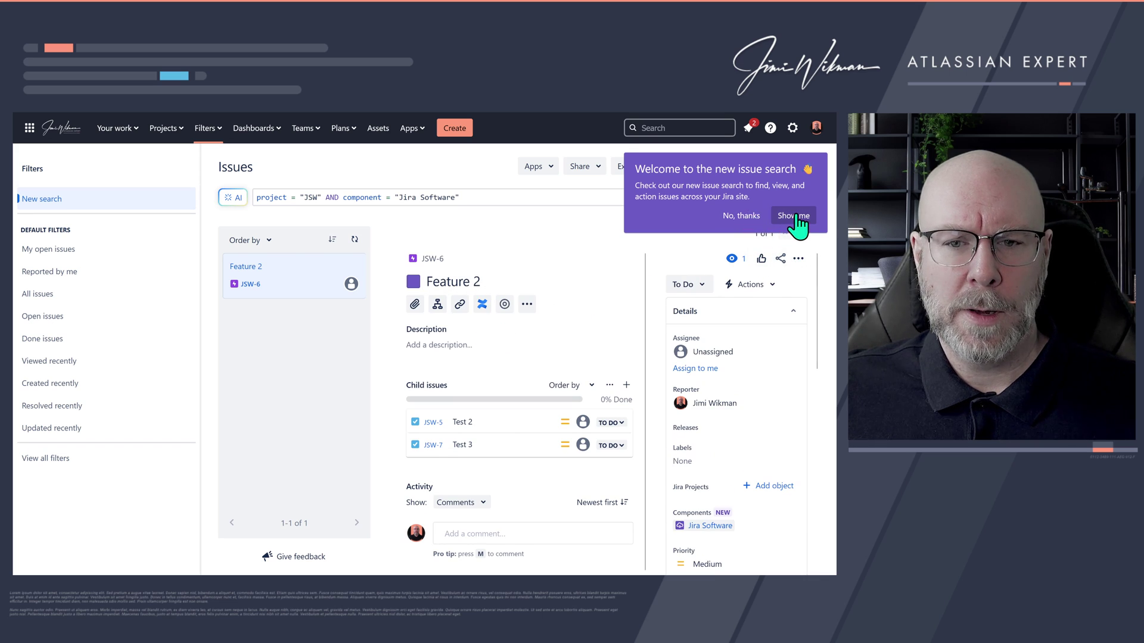
{"action": "left_click", "coordinate": [742, 216]}
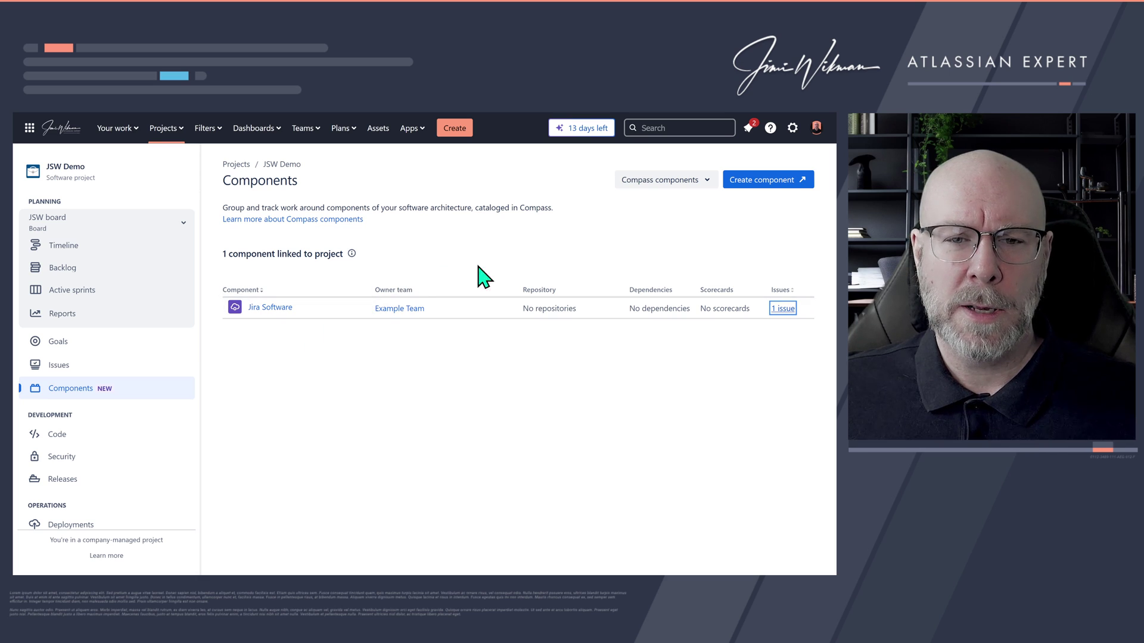
Turn on Switch to Jira components and skip the feedback prompt, restoring the Jira component.
{"action": "left_click", "coordinate": [680, 183]}
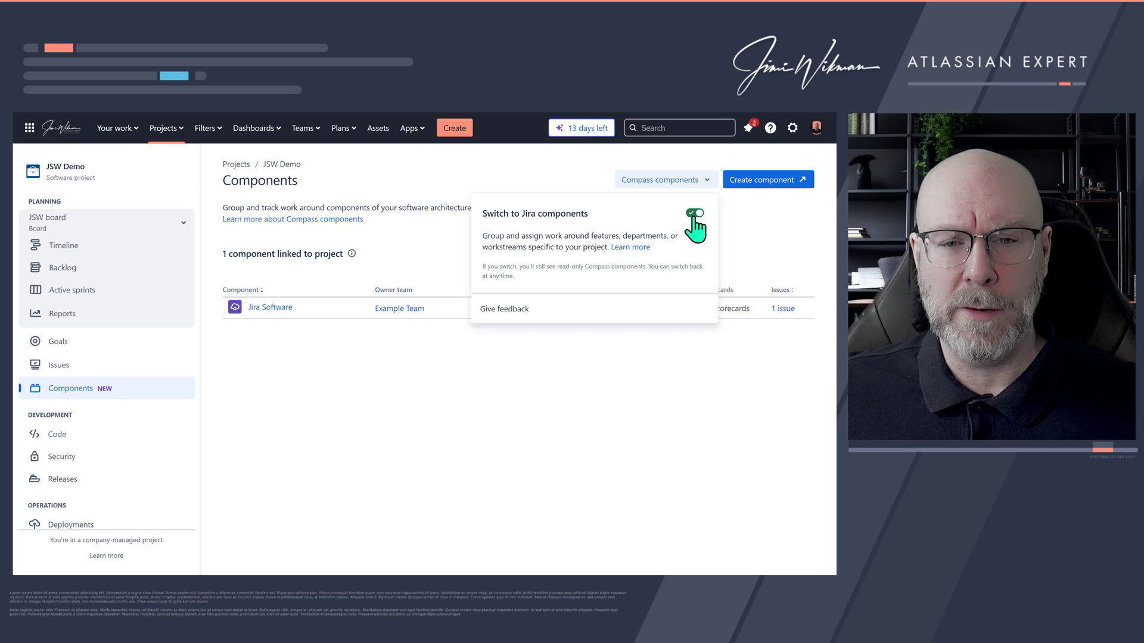
{"action": "left_click", "coordinate": [694, 215]}
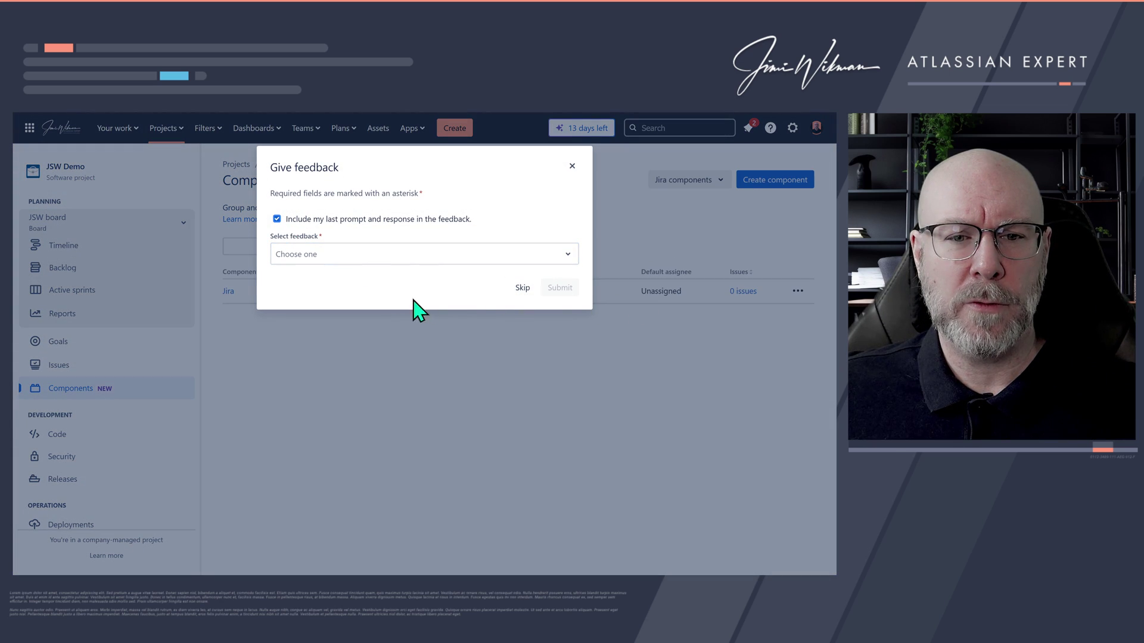
{"action": "left_click", "coordinate": [522, 289]}
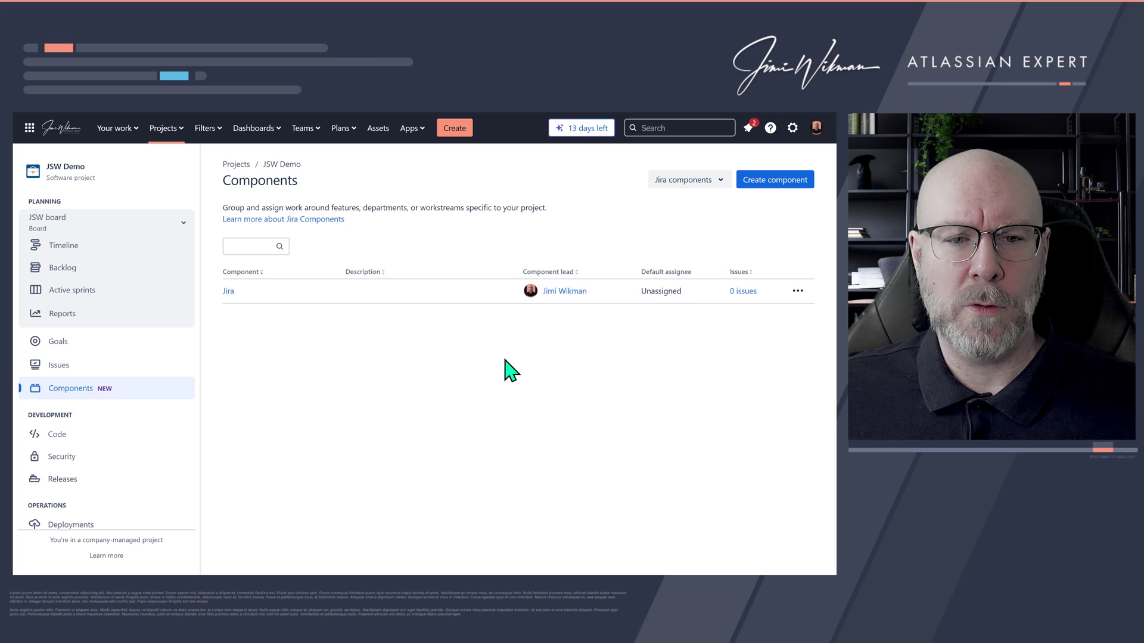